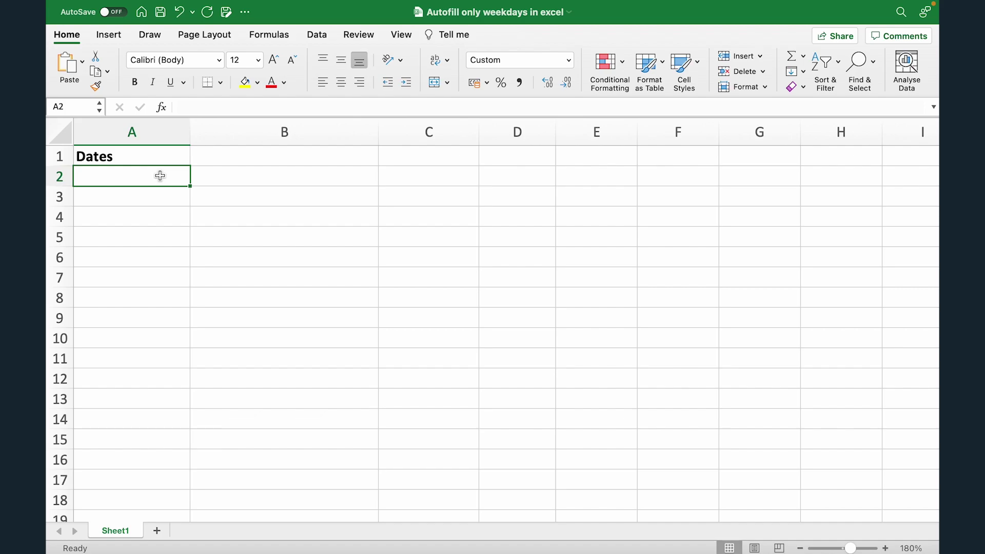
- Enter 01-Aug-2023 in A2 and fill daily dates down to A16 (15-Aug-2023)
text(01-A)
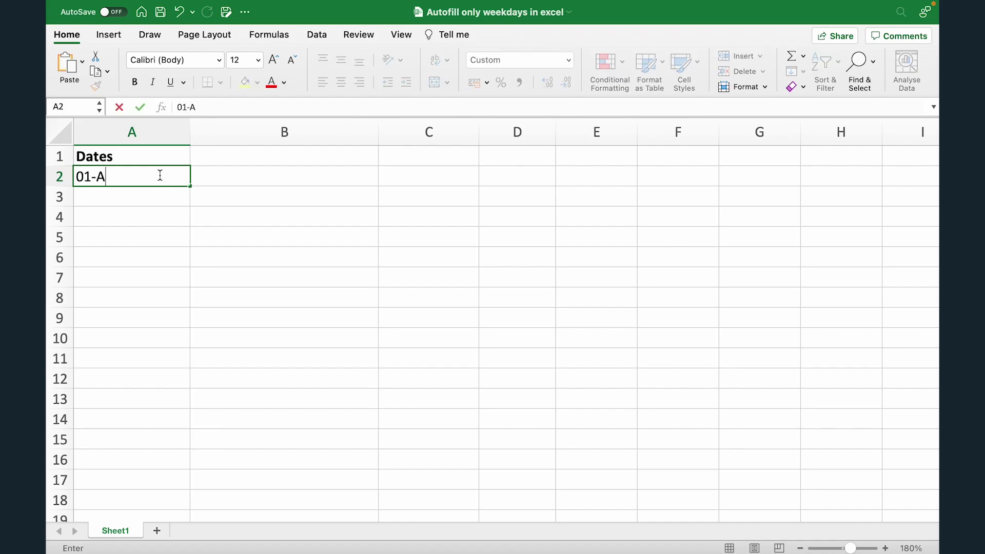
text(ug-2023)
key(Return)
click(180, 176)
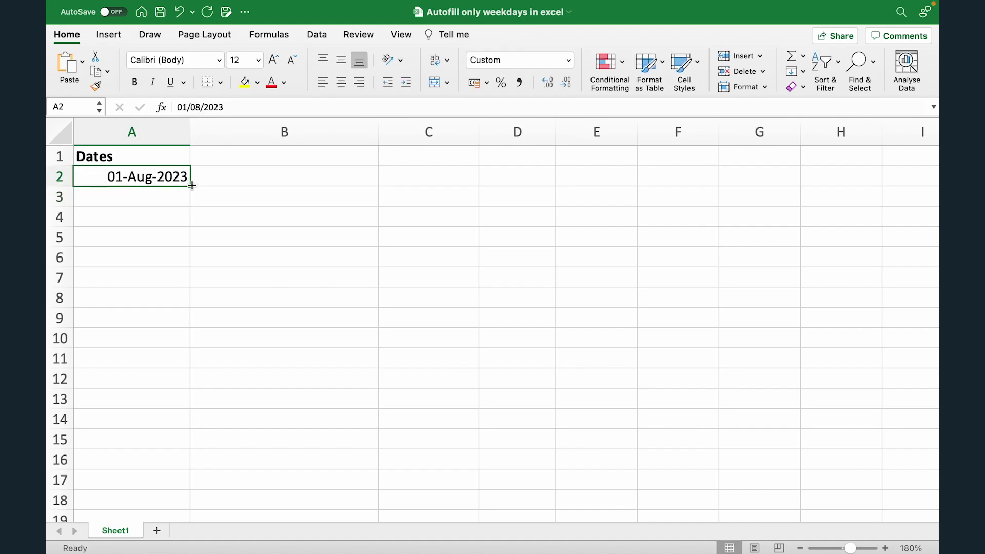
drag(190, 185, 161, 474)
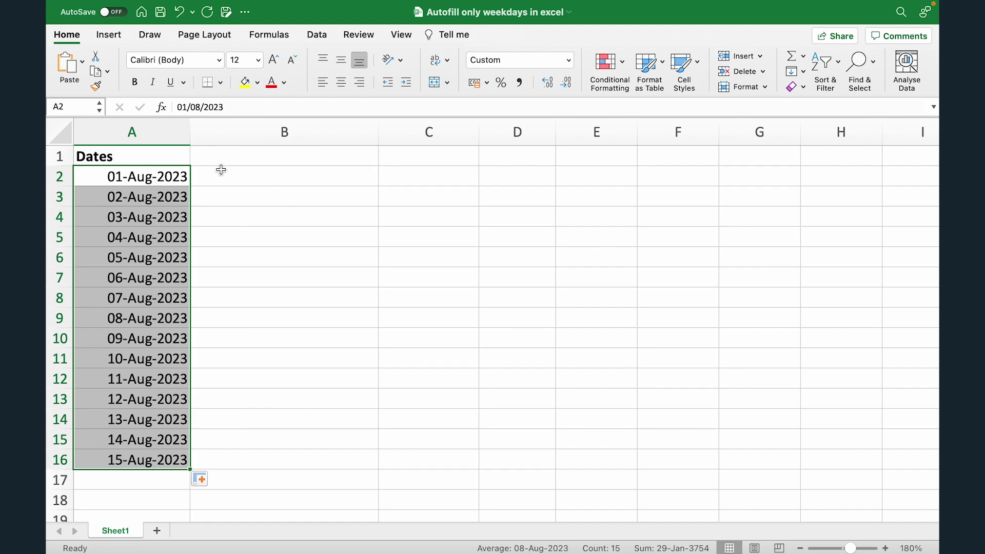
click(163, 176)
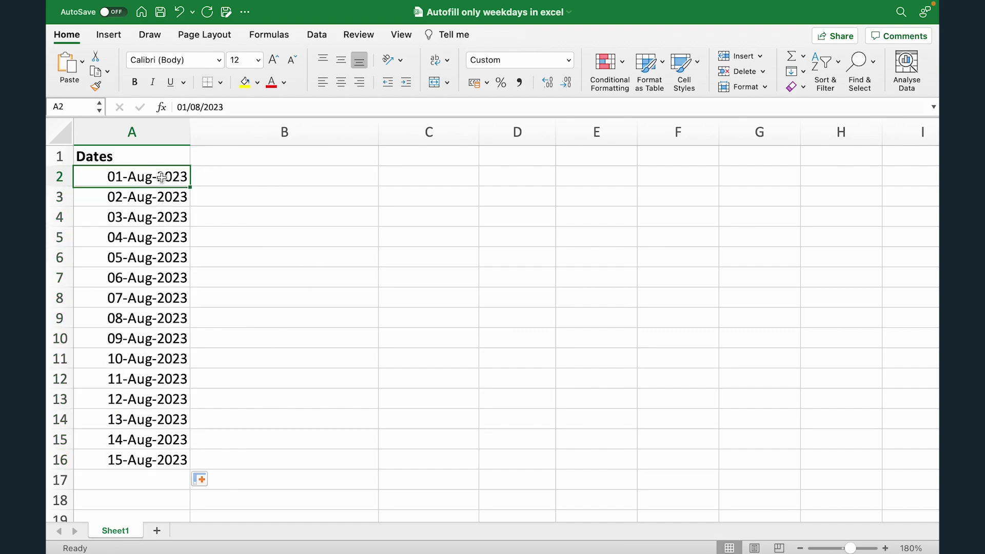
- Open the Auto Fill Options menu for the A2:A16 dates to find Fill Weekdays
click(211, 479)
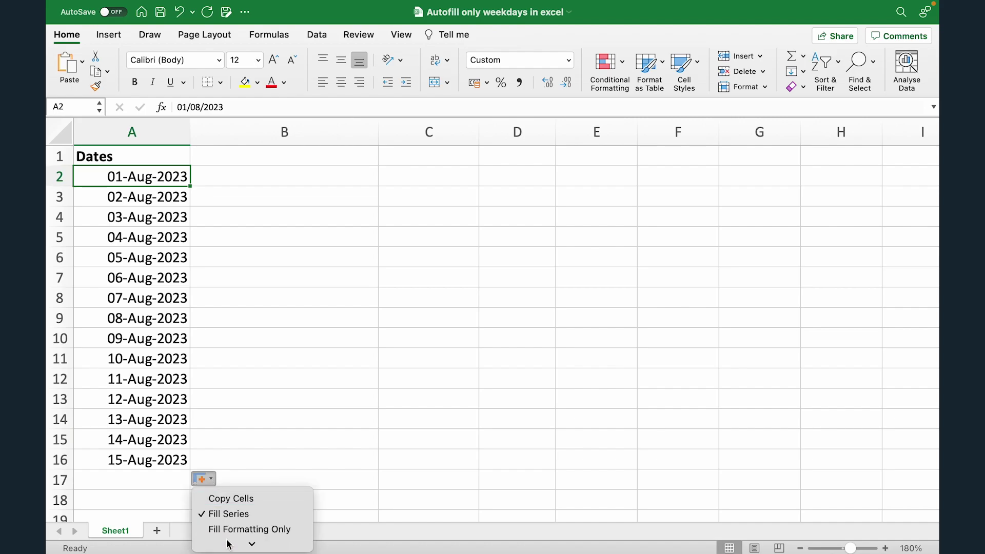
mouse_move(228, 543)
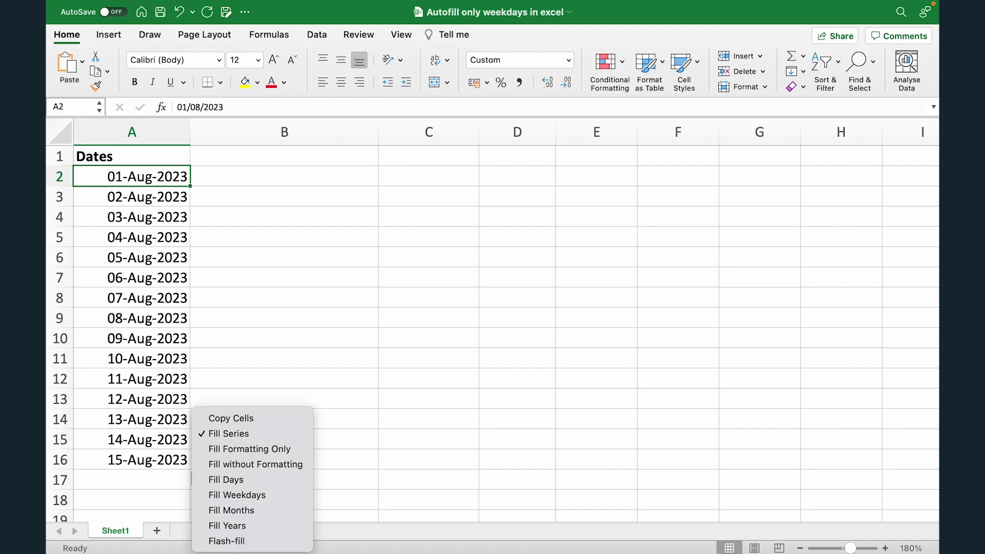
click(281, 496)
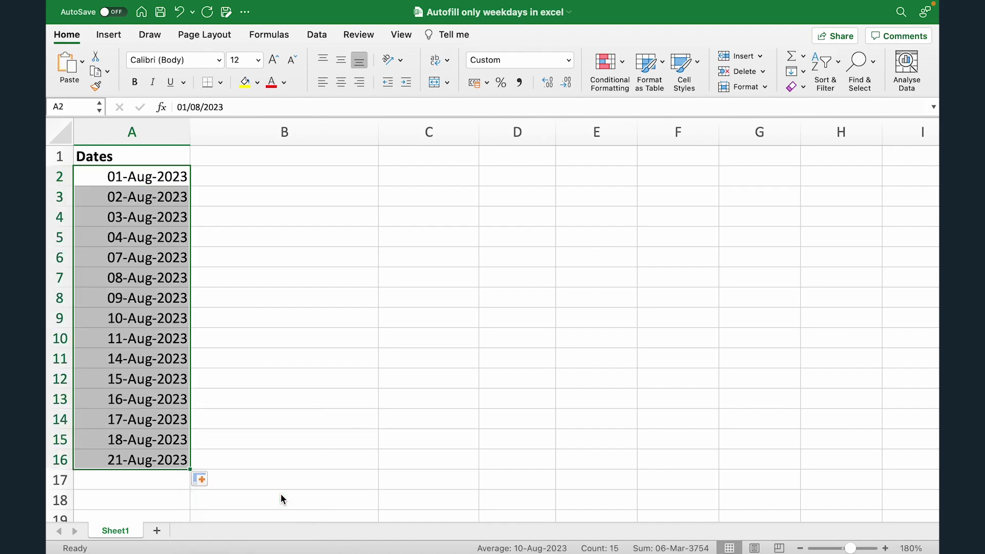
drag(170, 177, 166, 193)
key(shift+Down)
key(shift+Down)
key(Down)
key(Down)
key(Down)
key(Down)
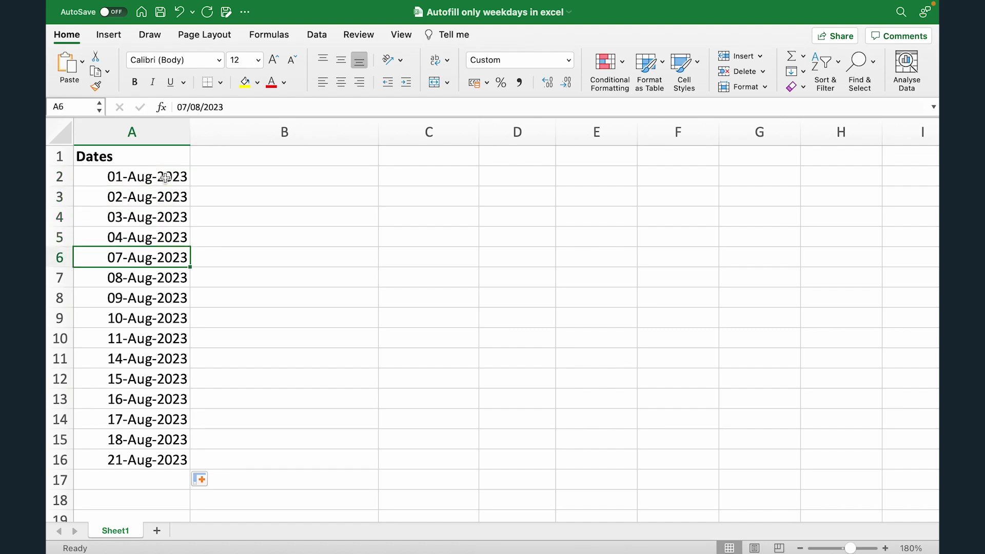
key(Down)
key(Down)
key(Down)
key(Down)
key(Down)
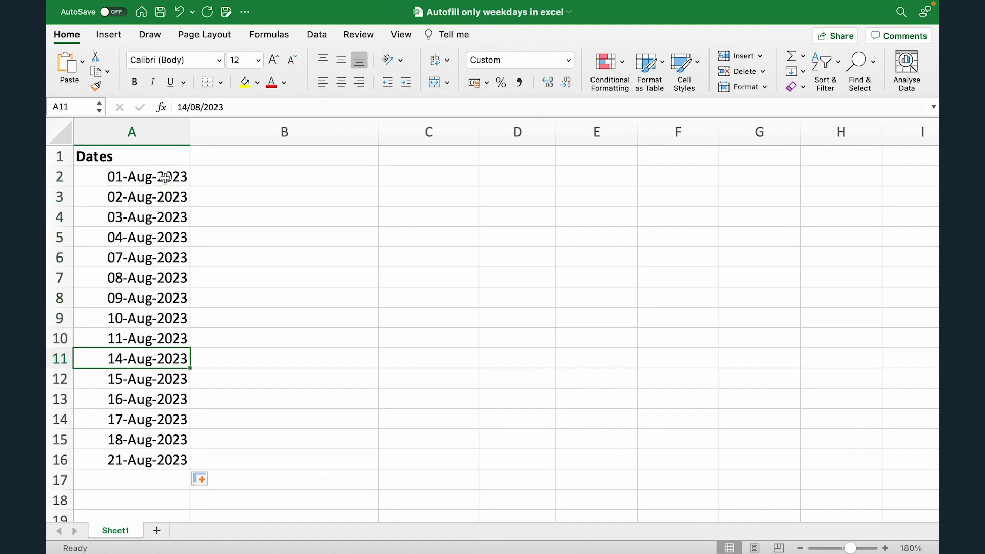
key(Up)
key(shift+Down)
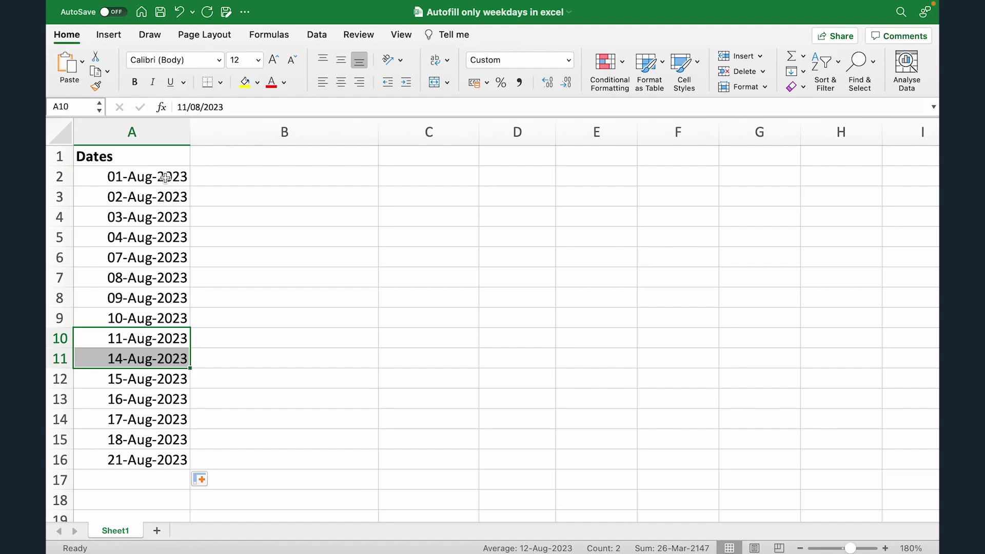
- Undo the weekday-only fill and refill A2:A16 with daily dates 01–15 Aug 2023
click(167, 176)
key(super+z)
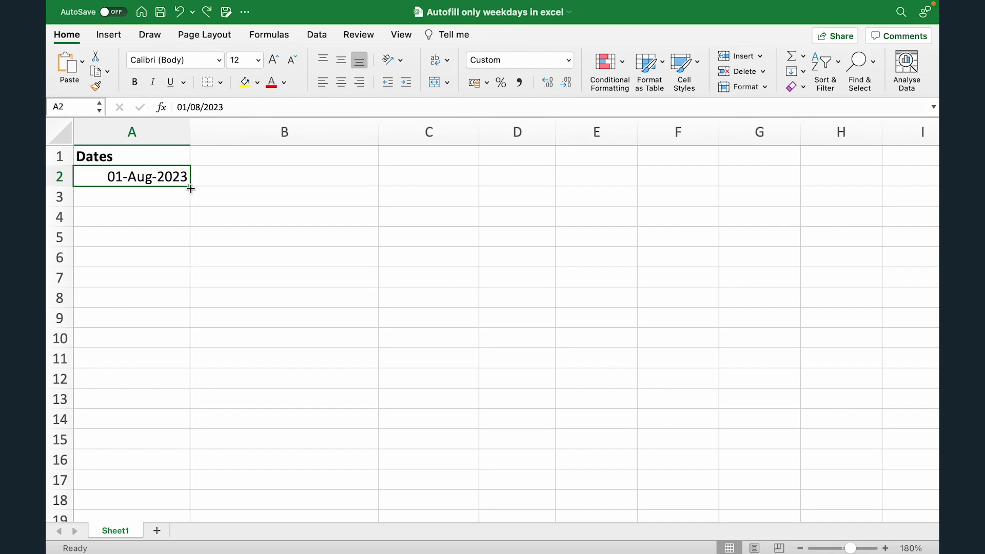
drag(190, 186, 150, 463)
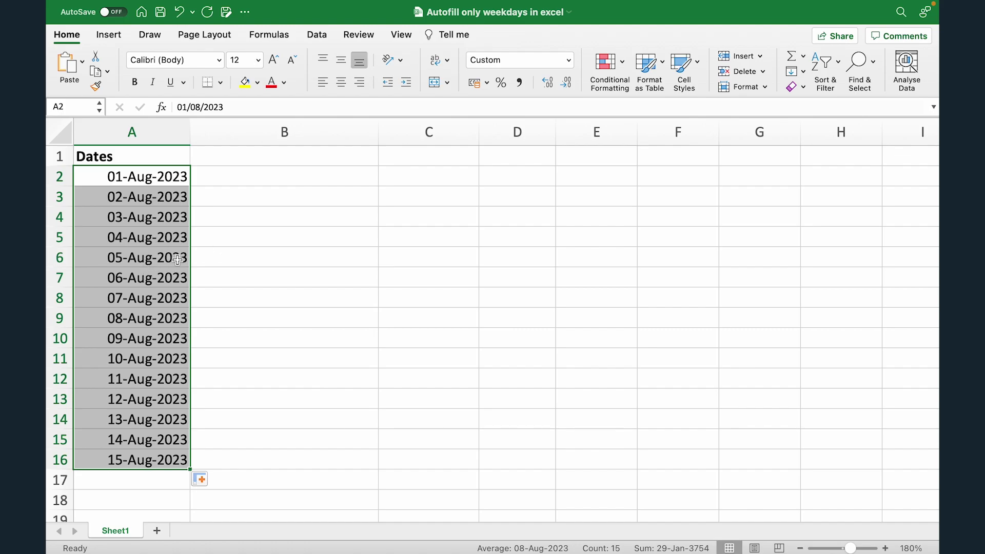
- Copy the 01-Aug-2023 date from A2 into B1
click(237, 185)
key(Left)
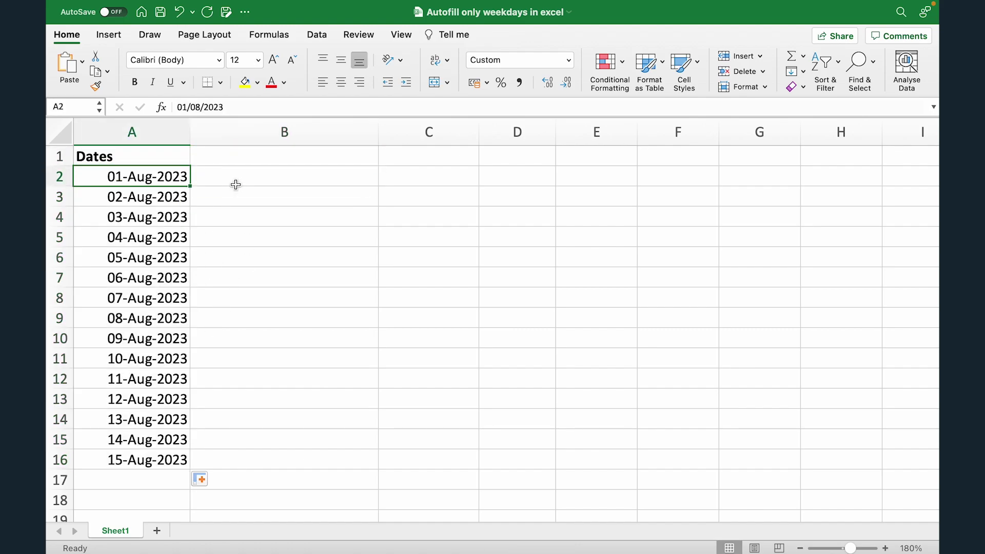
key(super+c)
key(Right)
key(Up)
key(super+v)
key(Down)
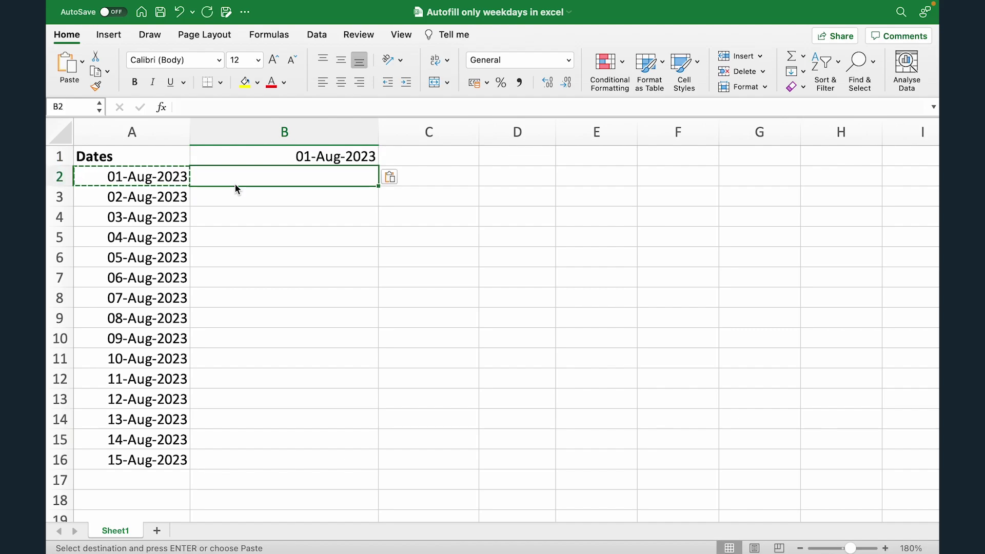
key(Escape)
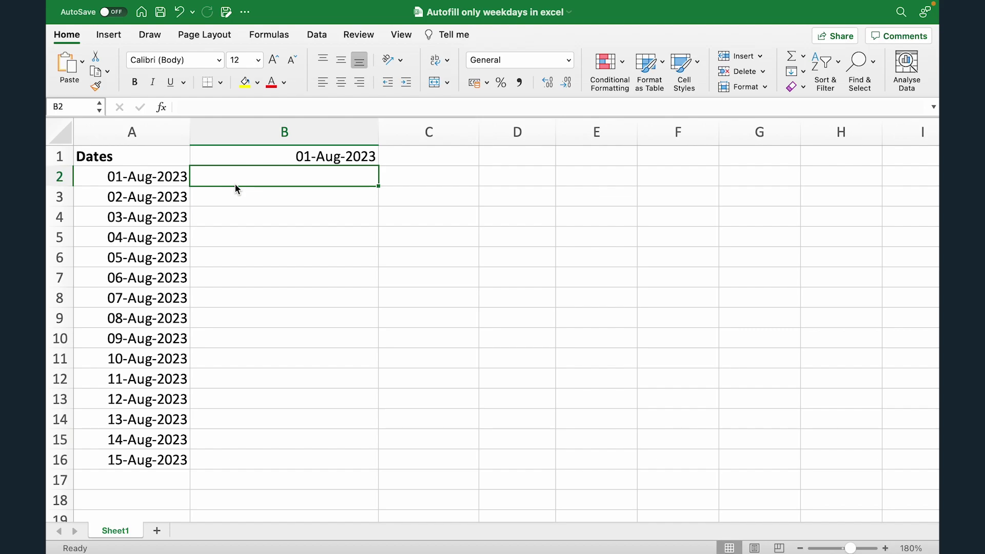
- Enter =WEEKDAY(A2) in B2, returning 3 for 01-Aug-2023
text(=WEEKDA)
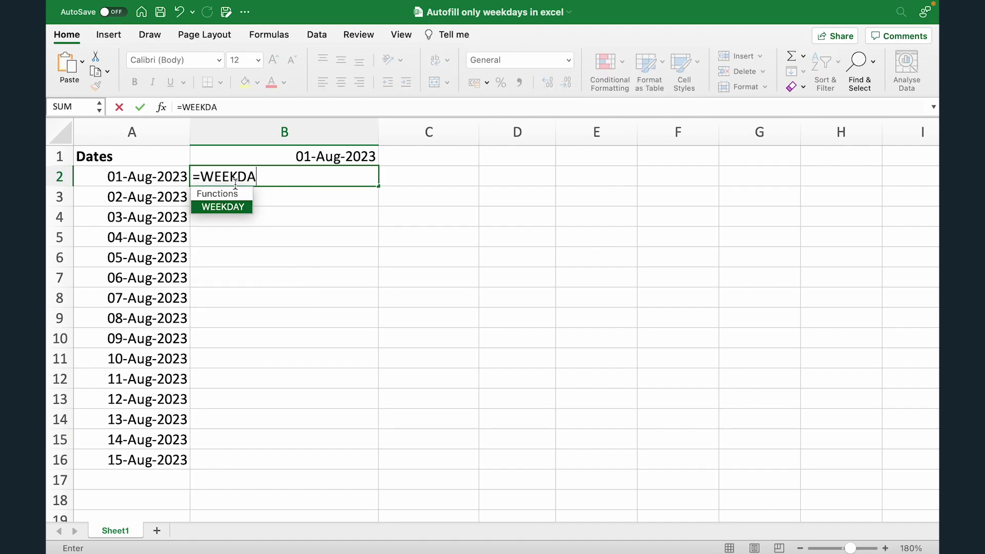
text(Y()
key(Left)
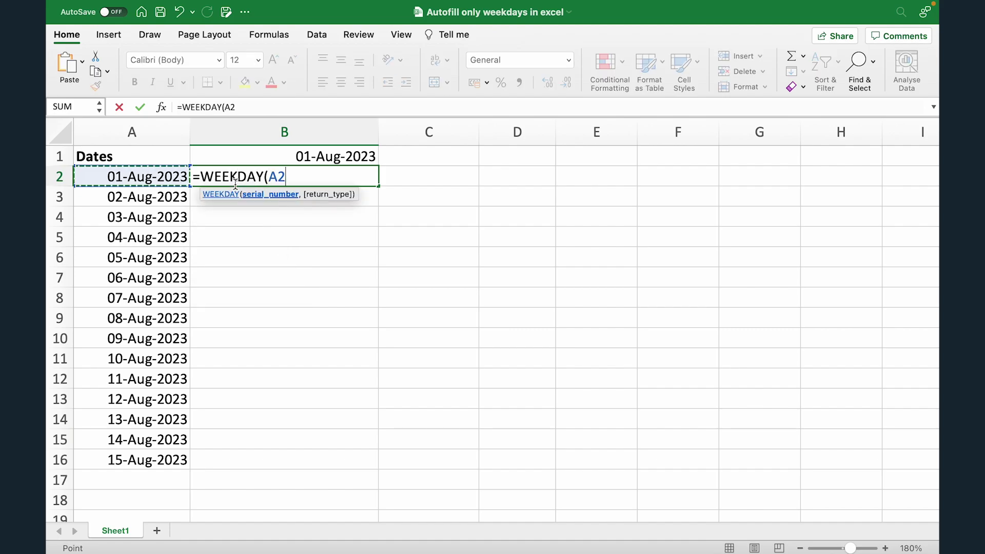
text())
key(Return)
click(235, 183)
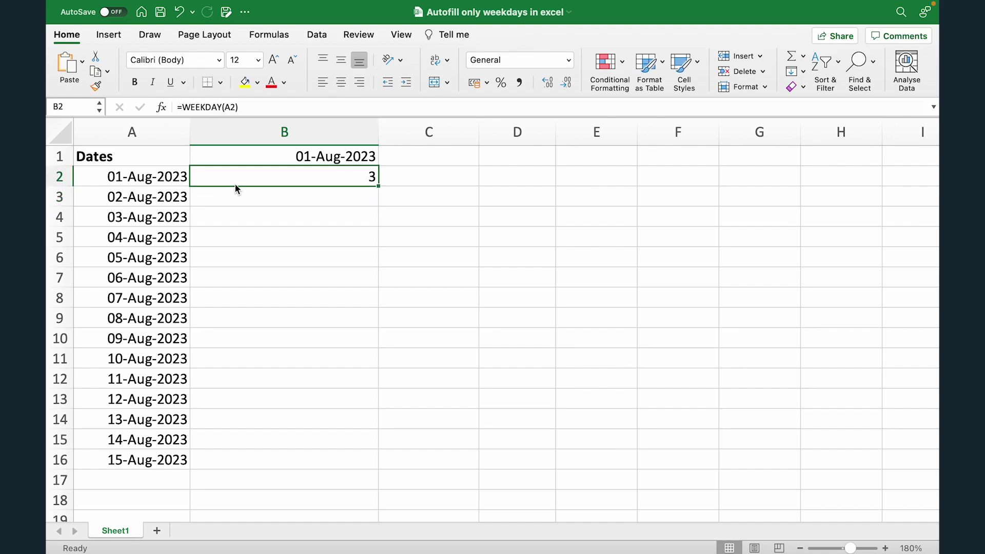
key(Left)
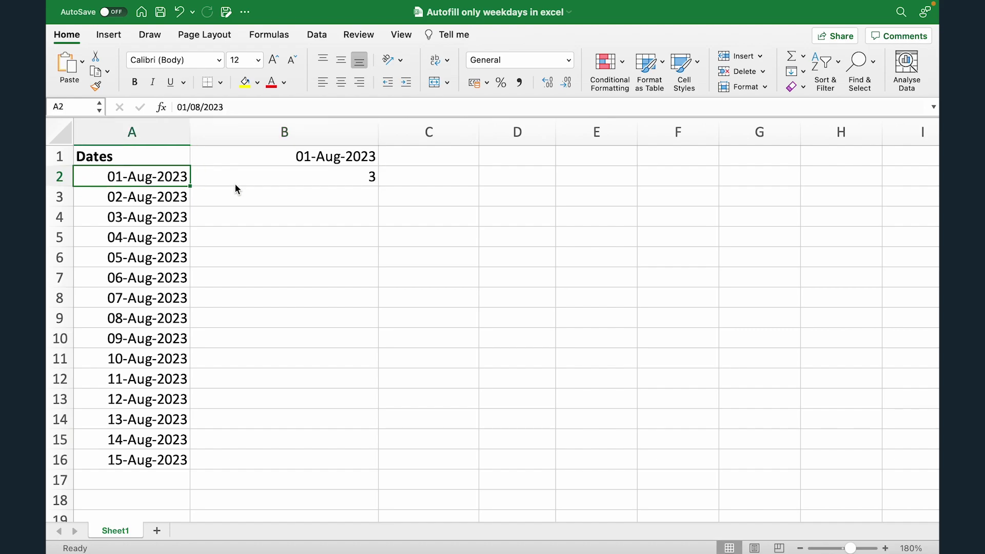
key(Right)
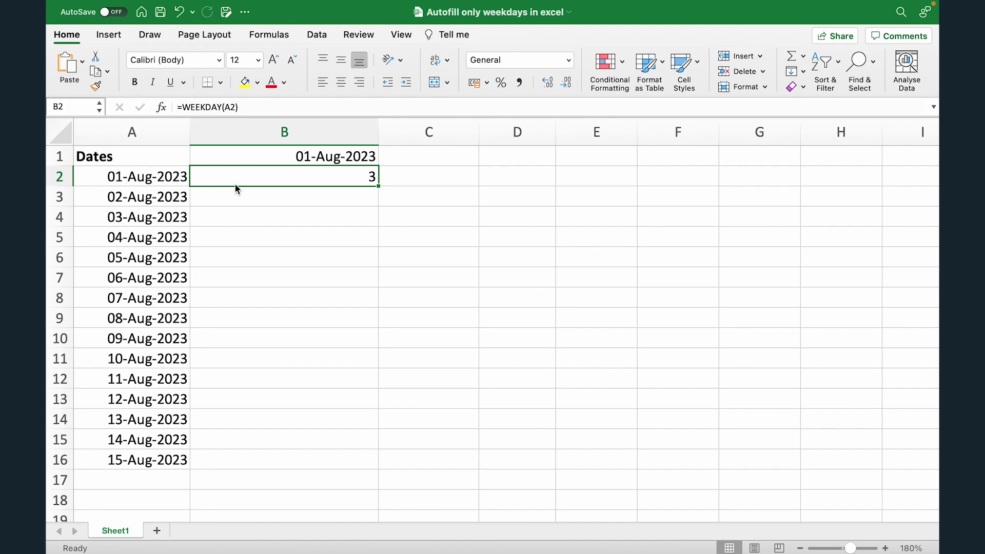
- Fill =WEEKDAY down B2:B16 and compare the Saturday values for 05 and 12 Aug
drag(378, 186, 380, 462)
drag(293, 219, 293, 251)
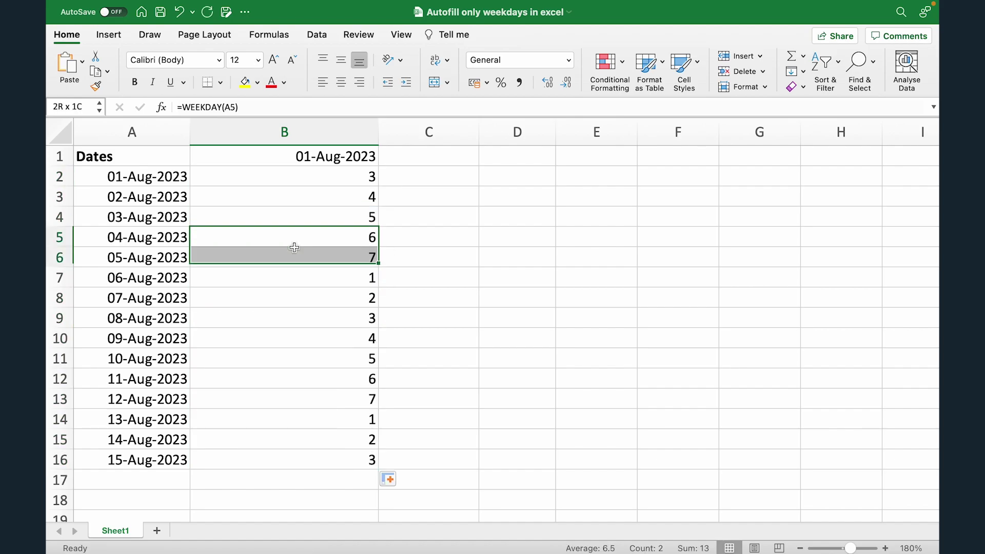
click(290, 381)
drag(290, 381, 289, 393)
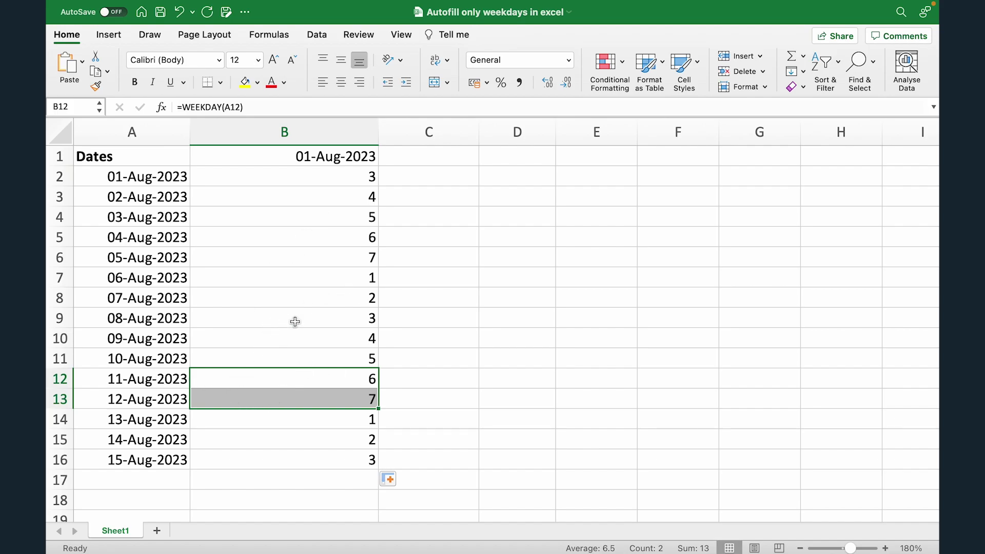
click(51, 399)
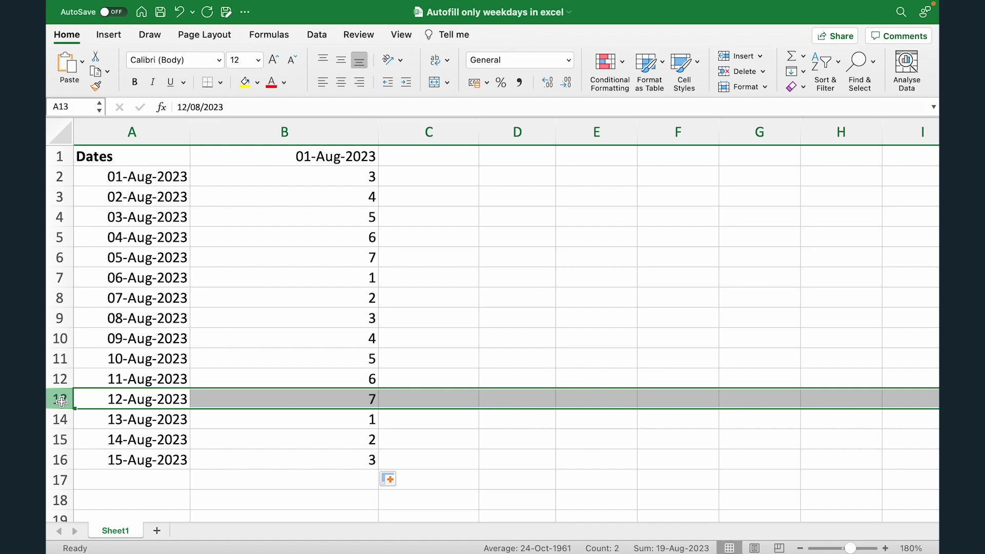
click(52, 257)
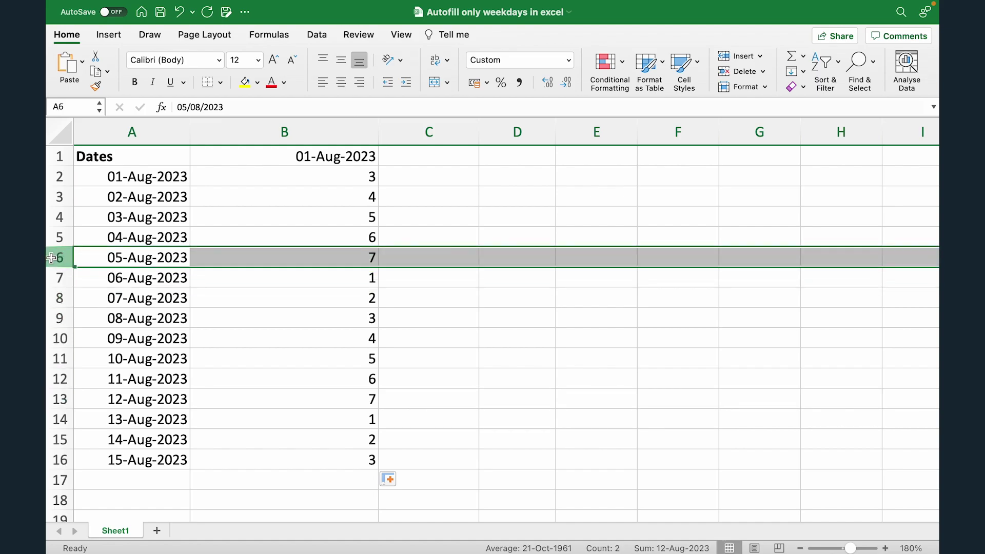
click(349, 174)
- Clear the weekday numbers from B3:B16, keeping only B2's result
key(Down)
key(super+shift+Down)
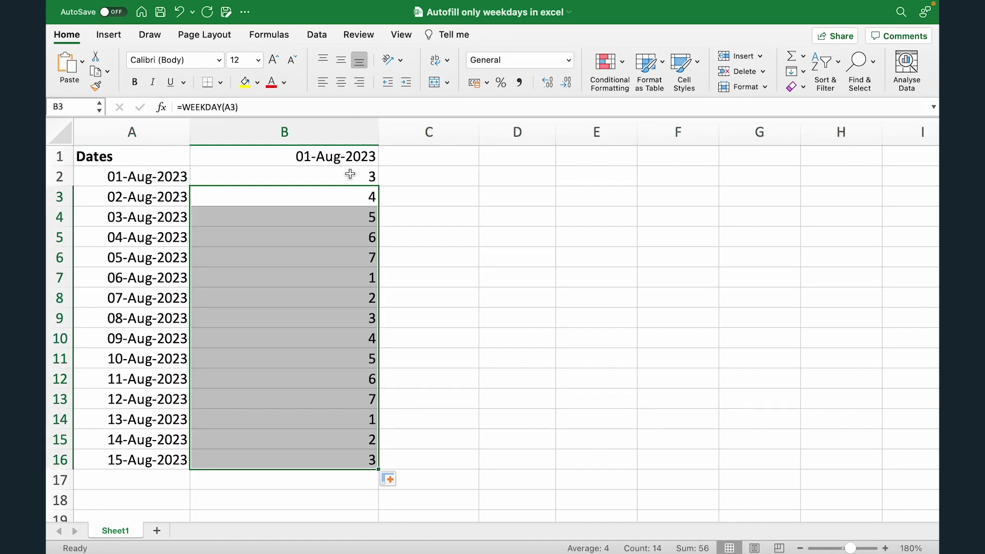
key(Delete)
click(350, 174)
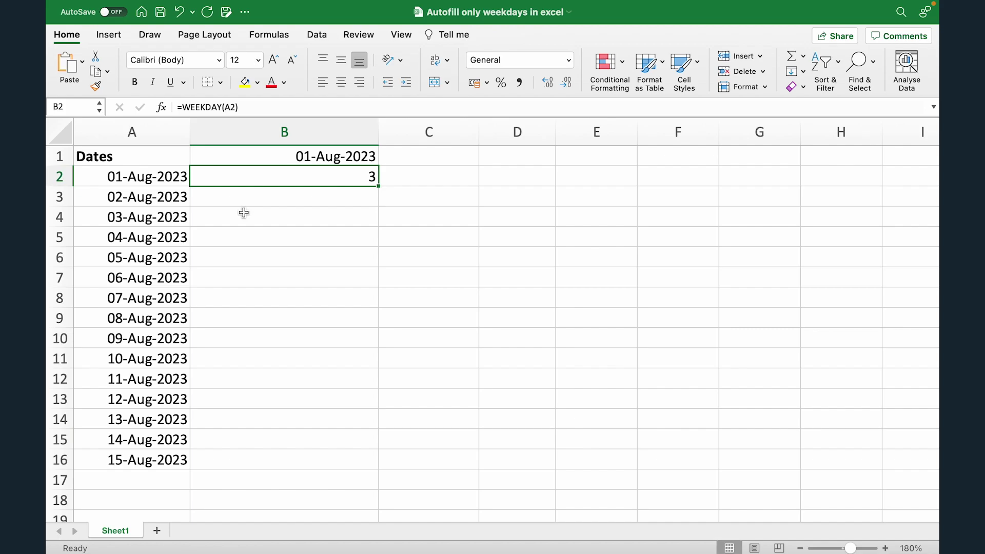
- Rewrite B2's formula as =IF(WEEKDAY(B1)=7,B1+2,B1+1), referencing B1 by clicking
double_click(306, 175)
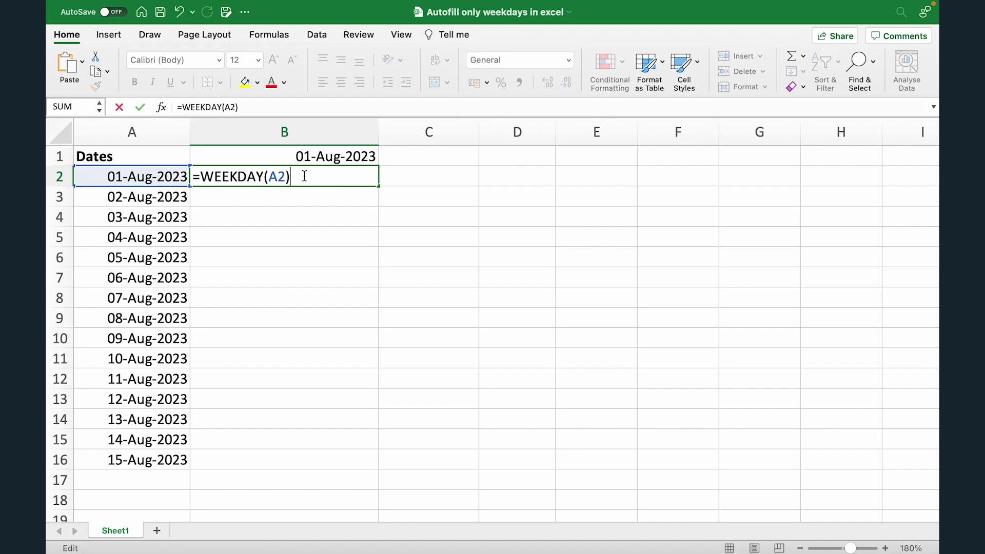
drag(201, 176, 340, 176)
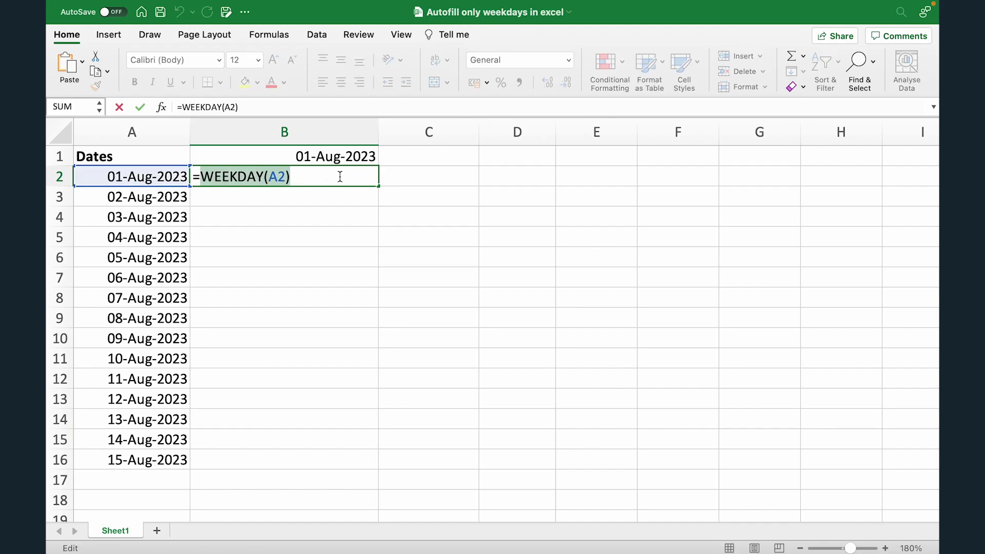
key(BackSpace)
text(IF)
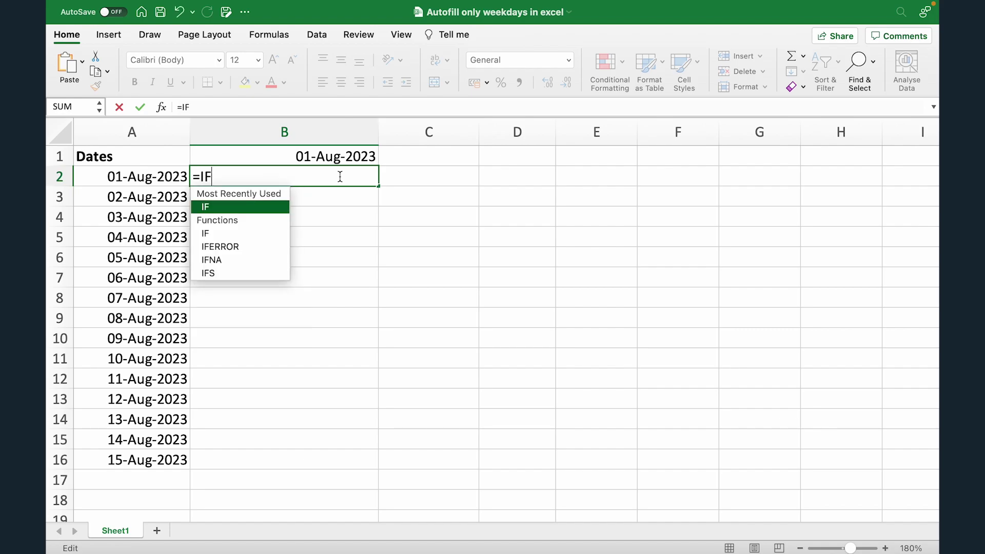
text((WEEK)
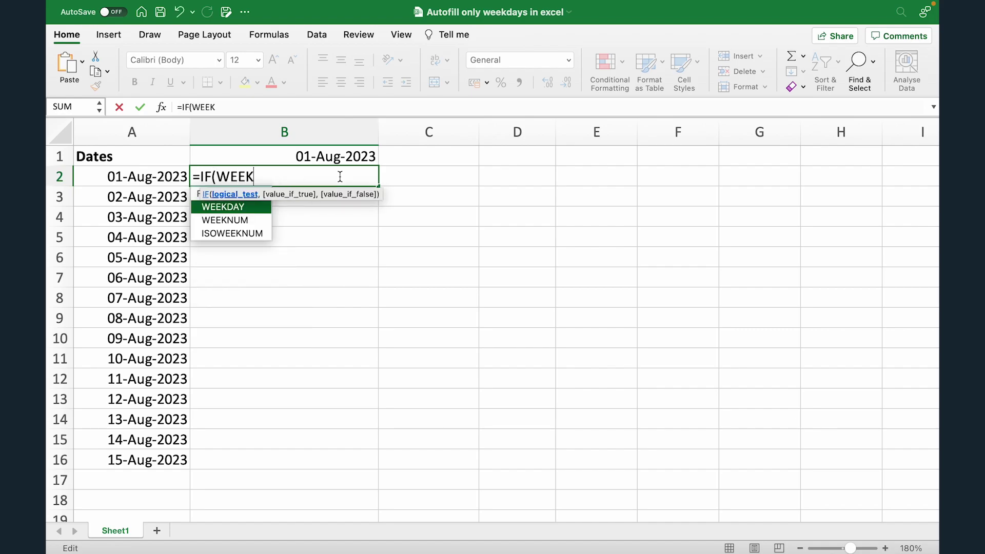
text(DAY()
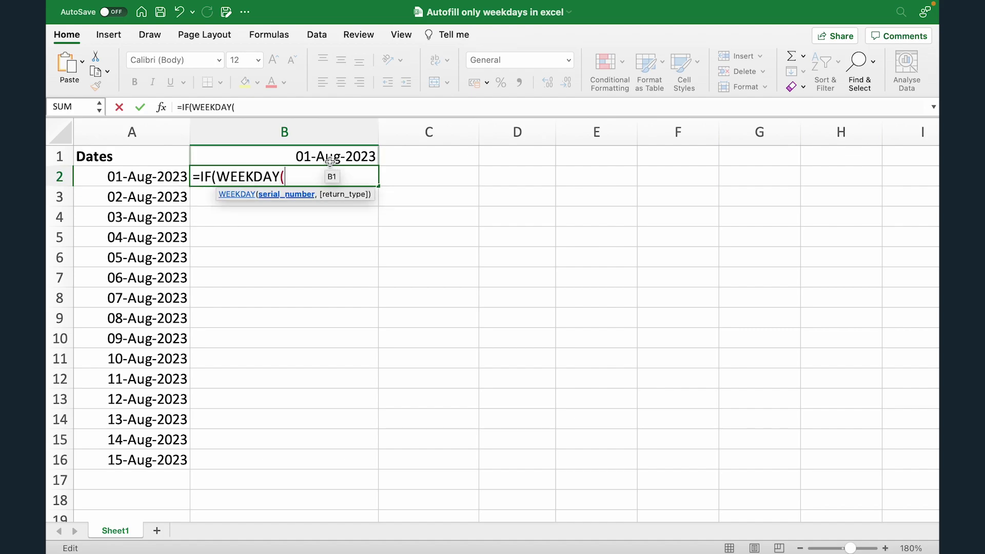
click(323, 156)
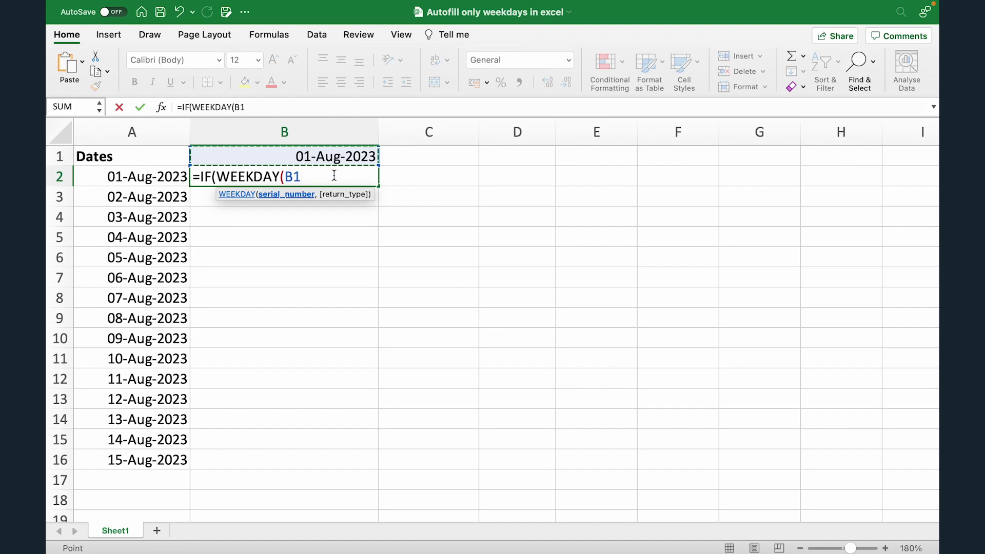
click(315, 180)
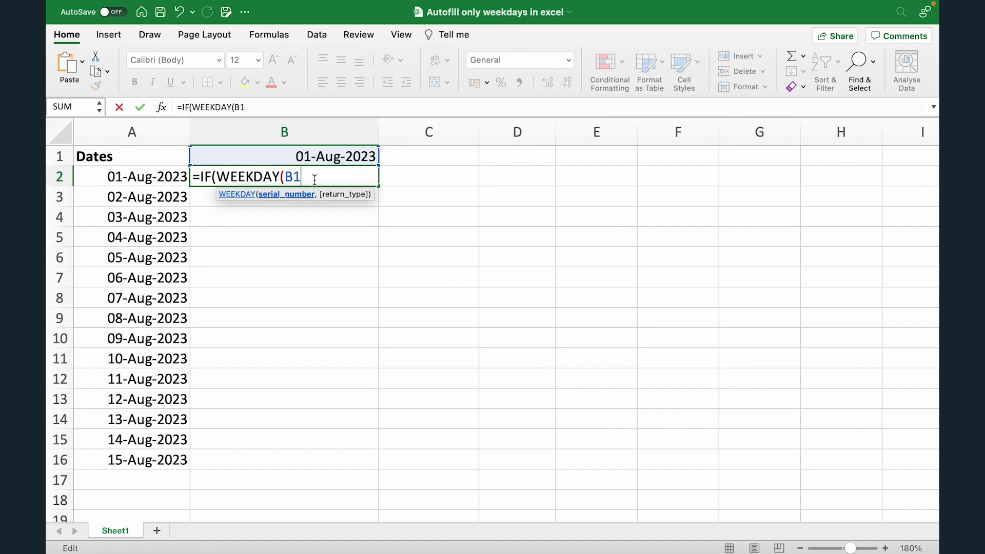
text()=)
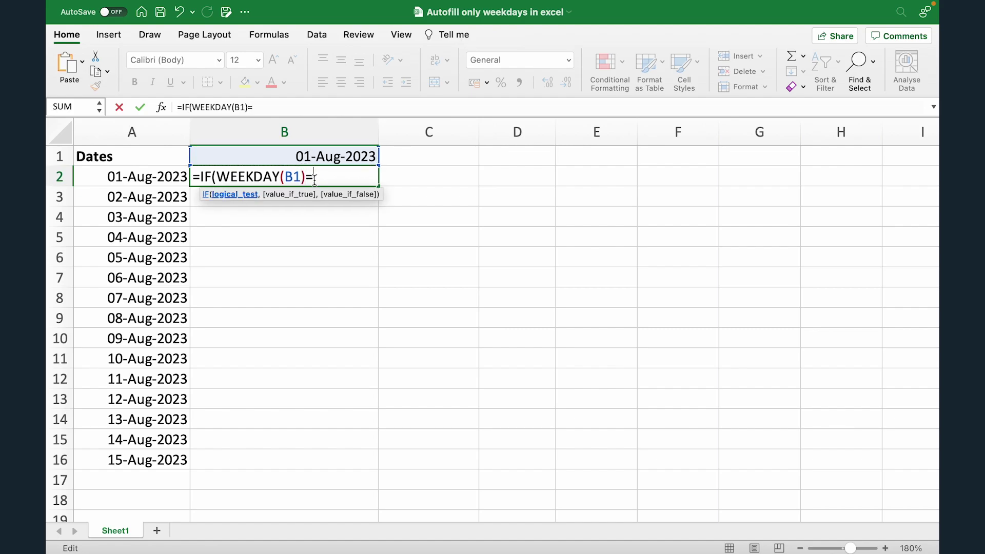
text(7)
text(,)
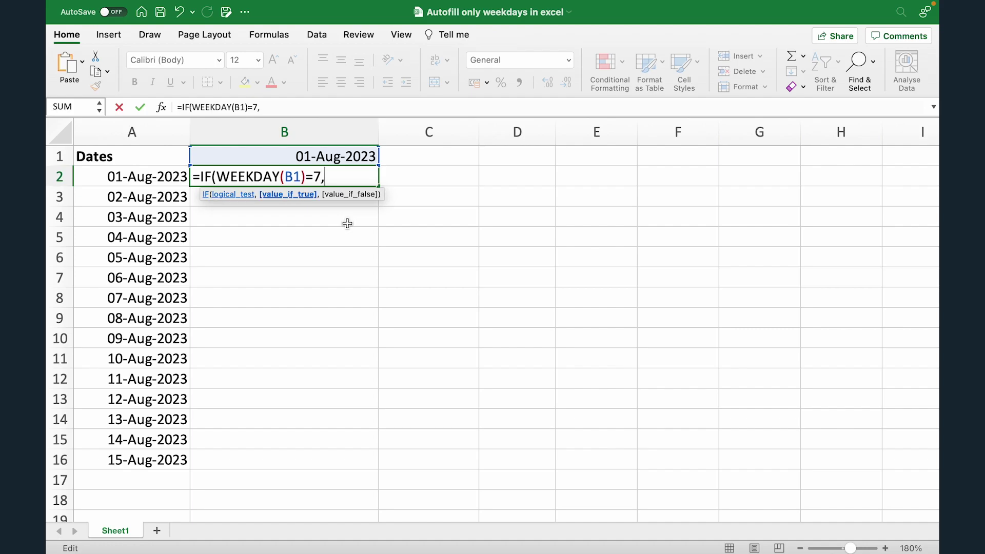
click(350, 156)
text(+2)
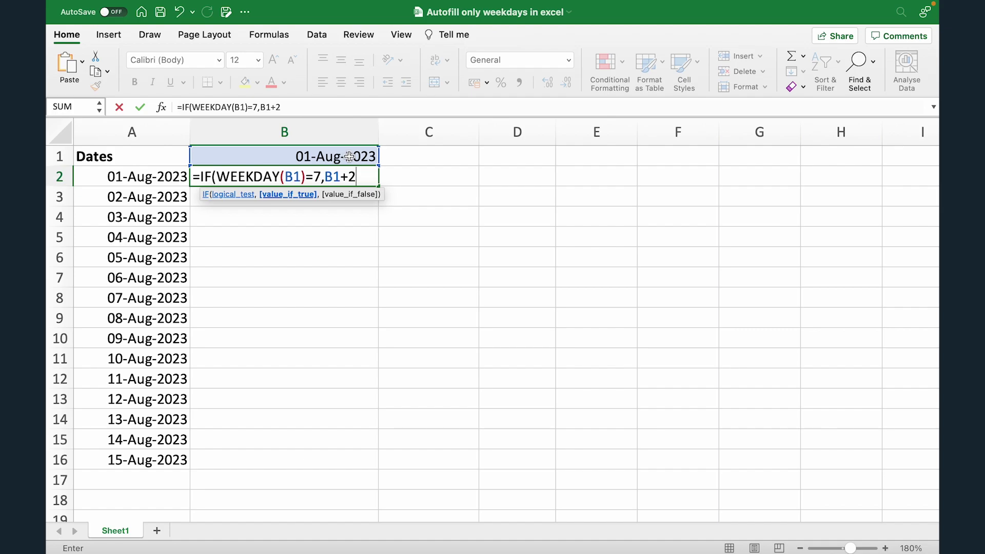
text(,)
click(361, 157)
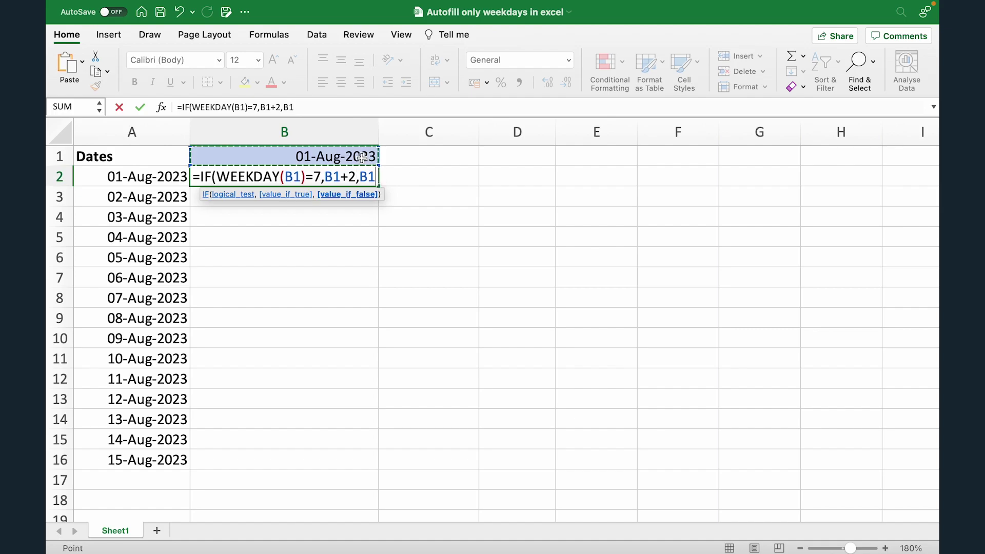
text(+1))
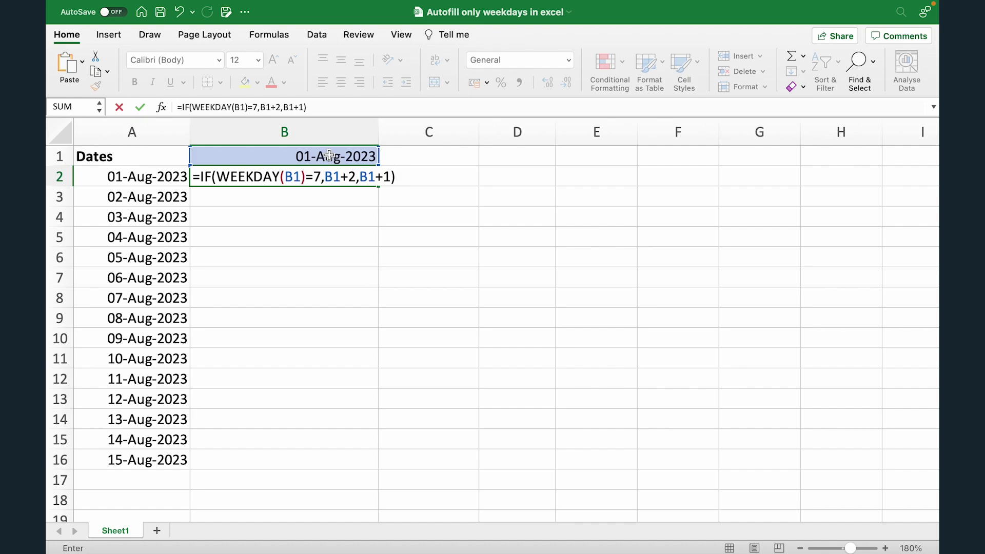
- Commit B2's IF formula and copy A2's date format onto B2 so it reads 02-Aug-2023
key(Return)
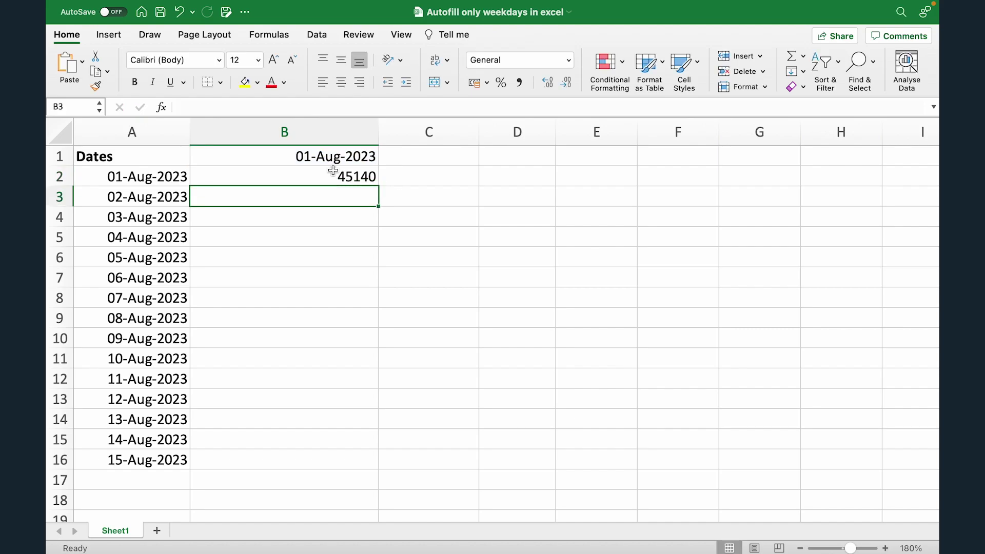
click(343, 179)
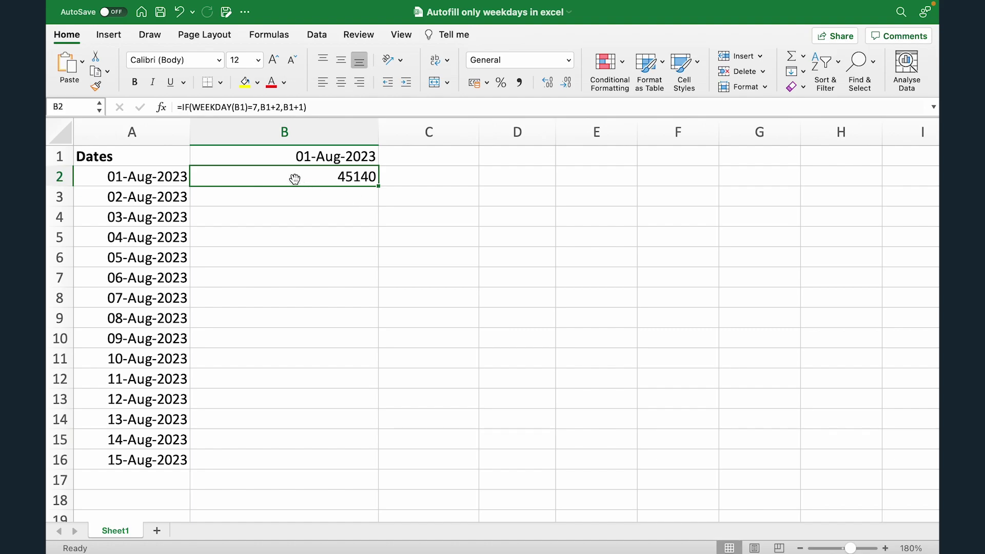
click(127, 180)
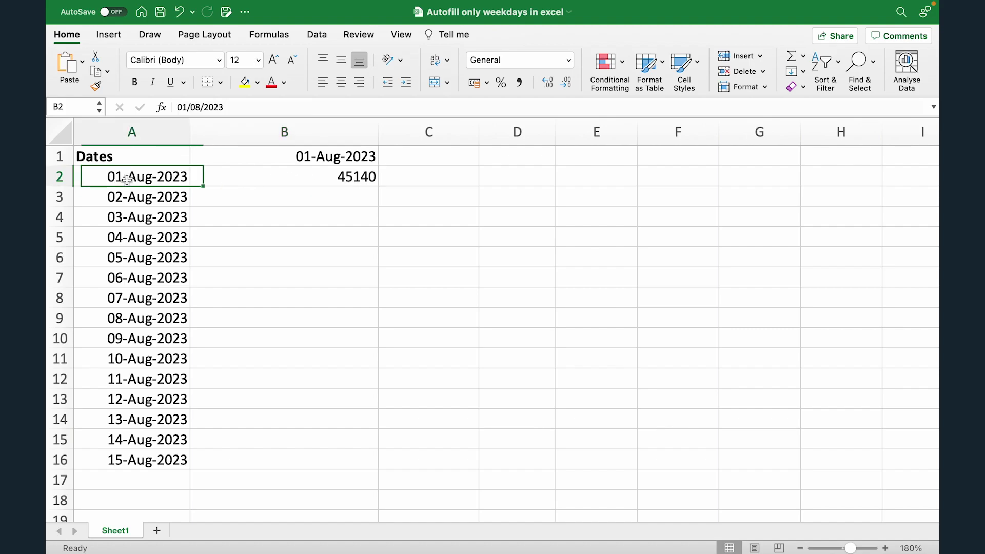
click(97, 87)
click(284, 178)
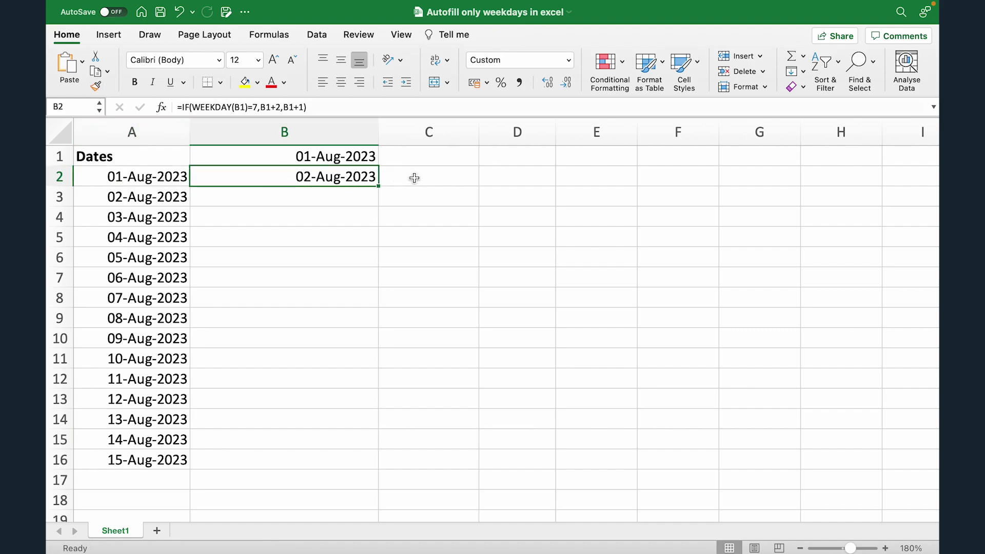
click(257, 157)
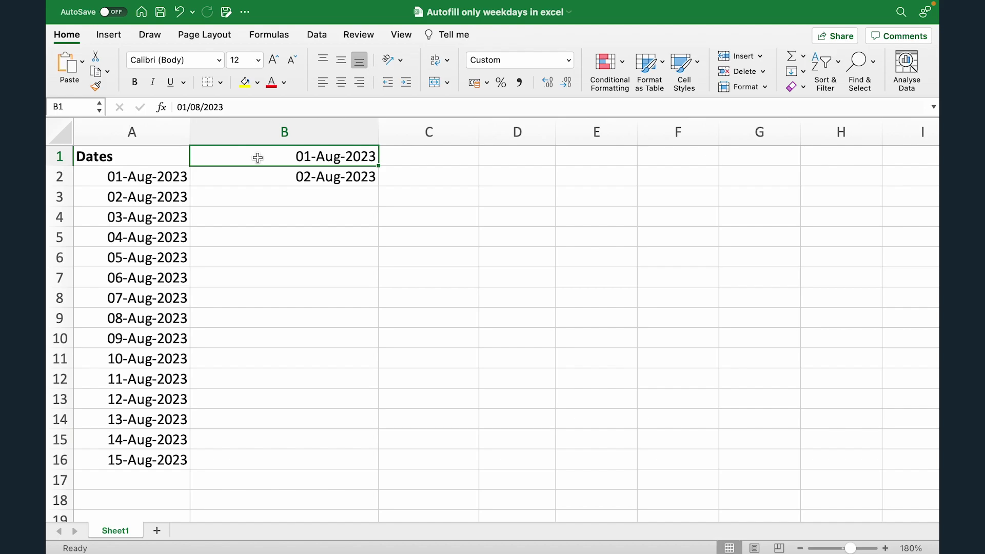
click(283, 182)
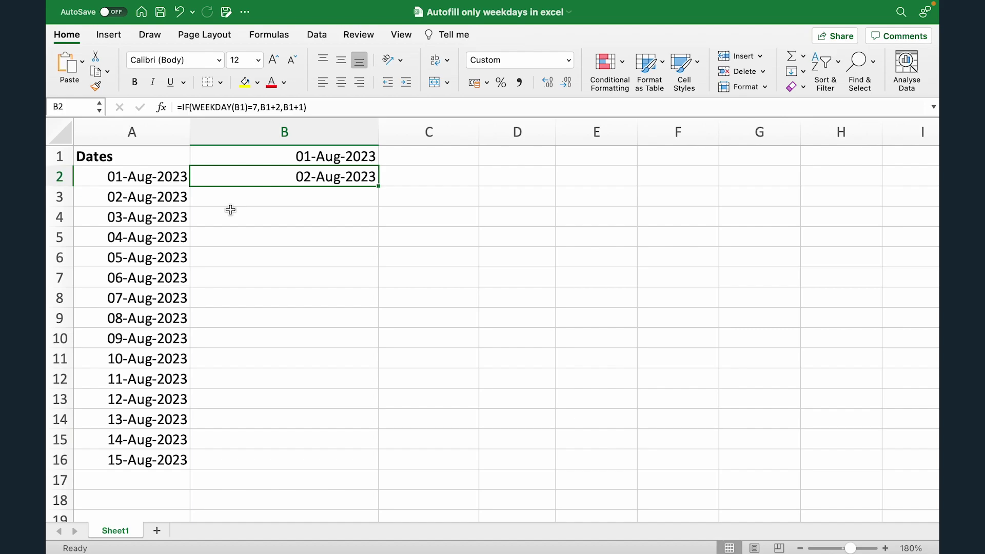
- Fill B2's formula down to B16 and check the week blocks skip Sundays 06 and 13 Aug
drag(378, 185, 379, 466)
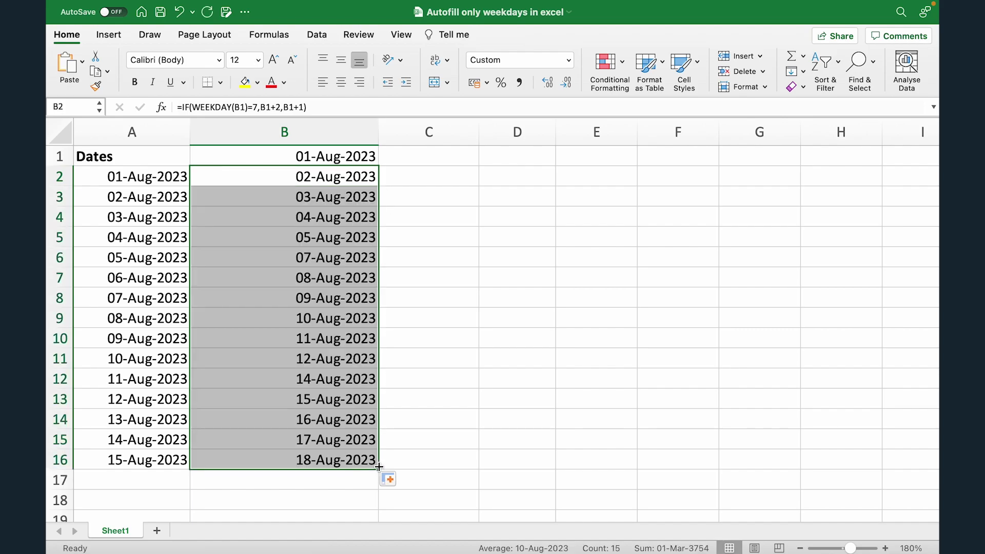
click(301, 182)
key(Up)
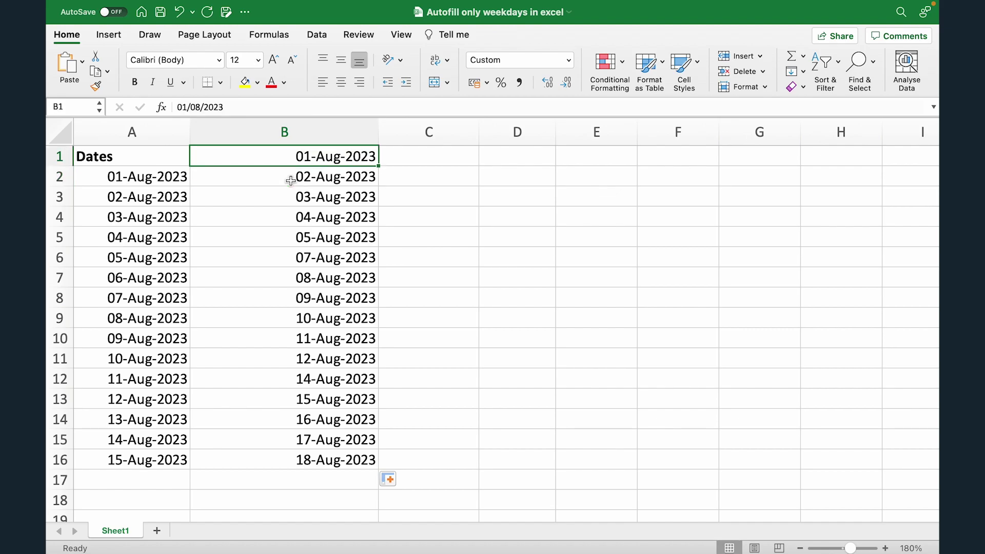
key(shift+Down)
key(shift+Down)
key(shift+Down)
key(shift+Down)
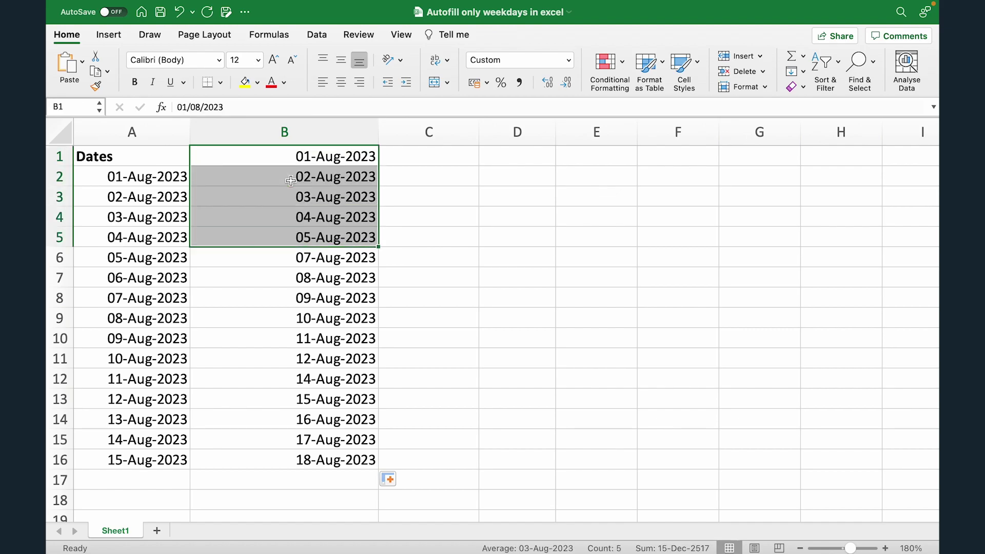
key(Down)
key(Down)
key(Down)
key(Down)
key(Down)
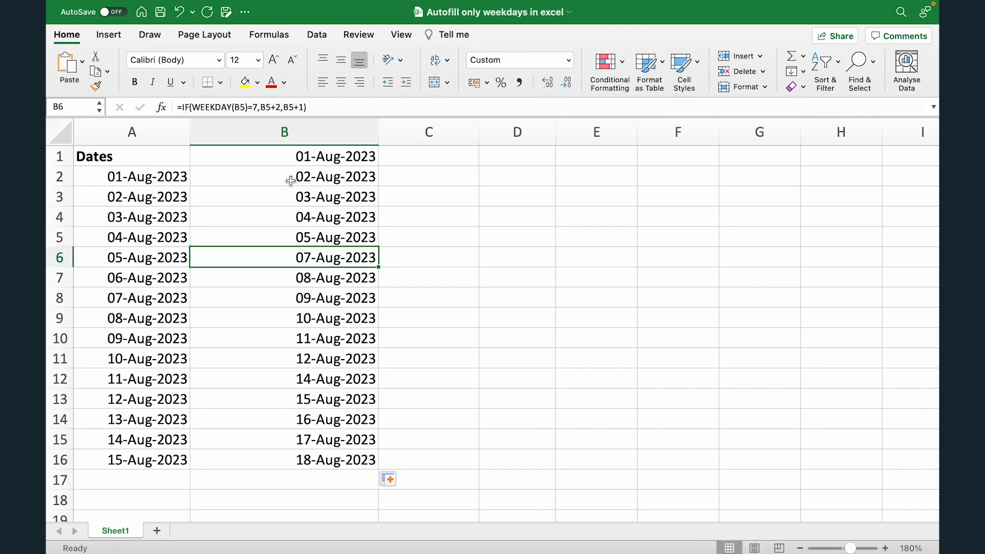
key(shift+Down)
key(shift+Down)
key(shift+Down)
key(shift+Down)
key(shift+Down)
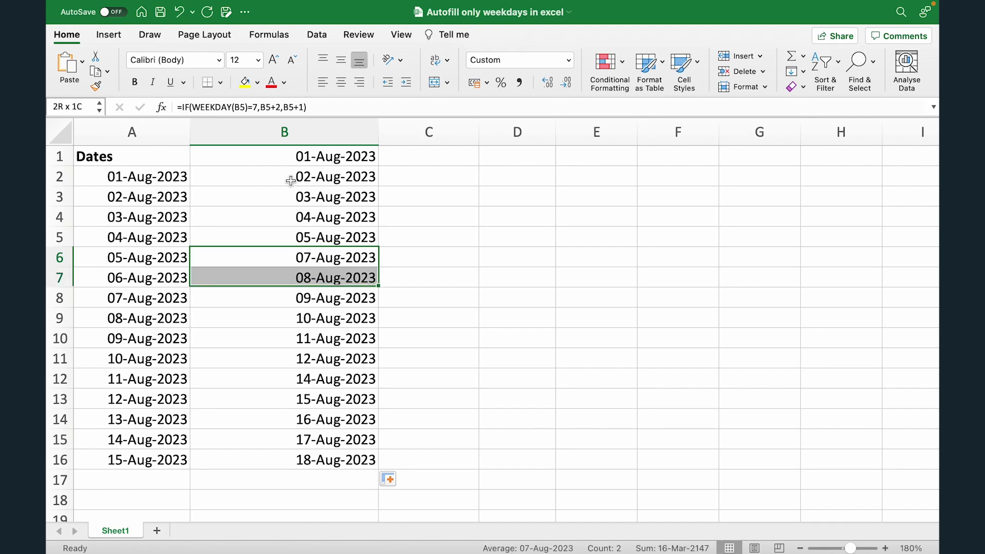
click(257, 379)
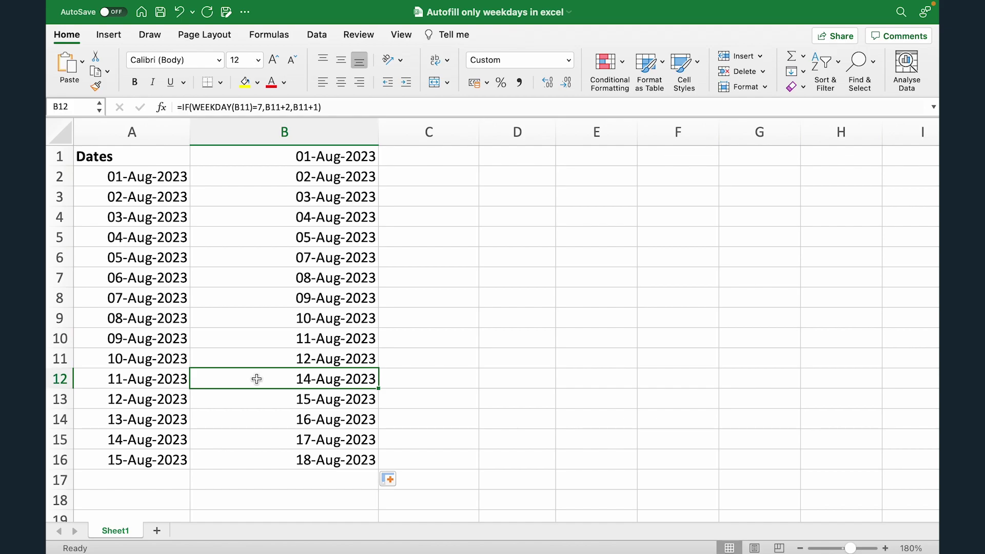